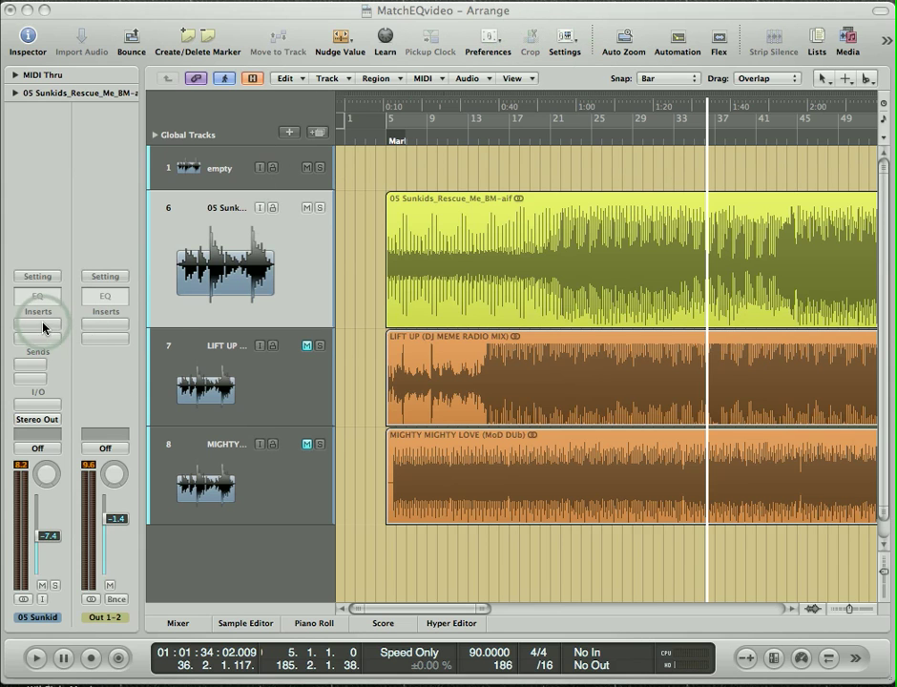
Insert a stereo Match EQ on the 05 Sunkids track and move its window clear of the channel strips.
{"action": "left_click", "coordinate": [170, 242]}
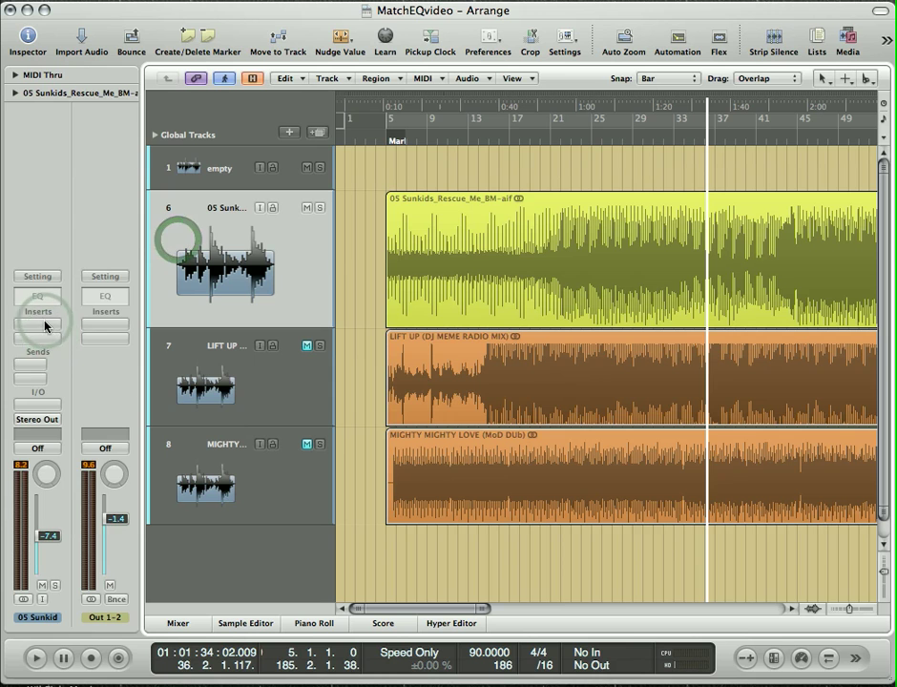
{"action": "left_click", "coordinate": [39, 324]}
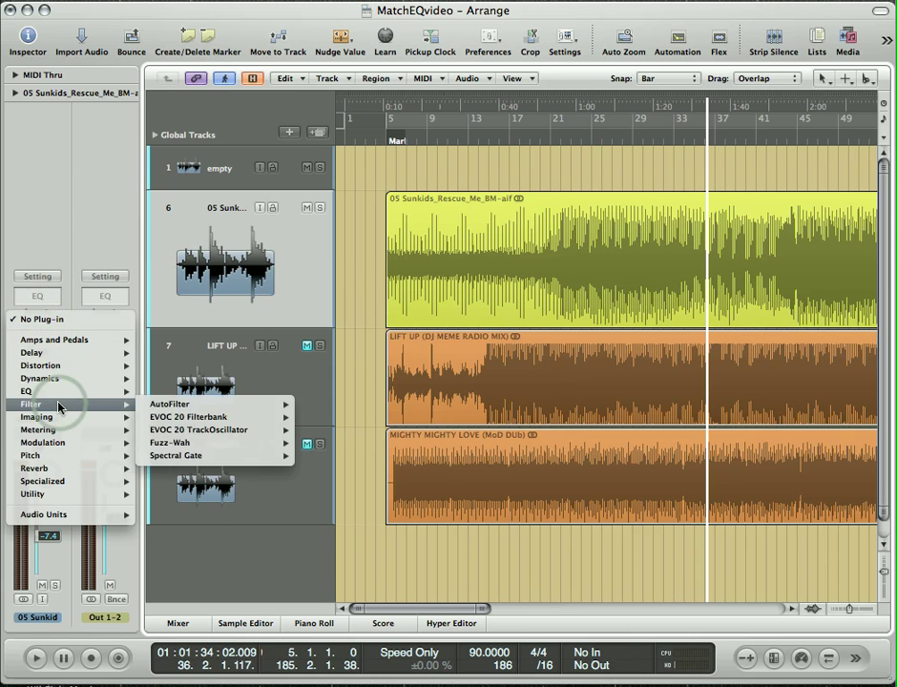
{"action": "mouse_move", "coordinate": [58, 391]}
{"action": "mouse_move", "coordinate": [188, 446]}
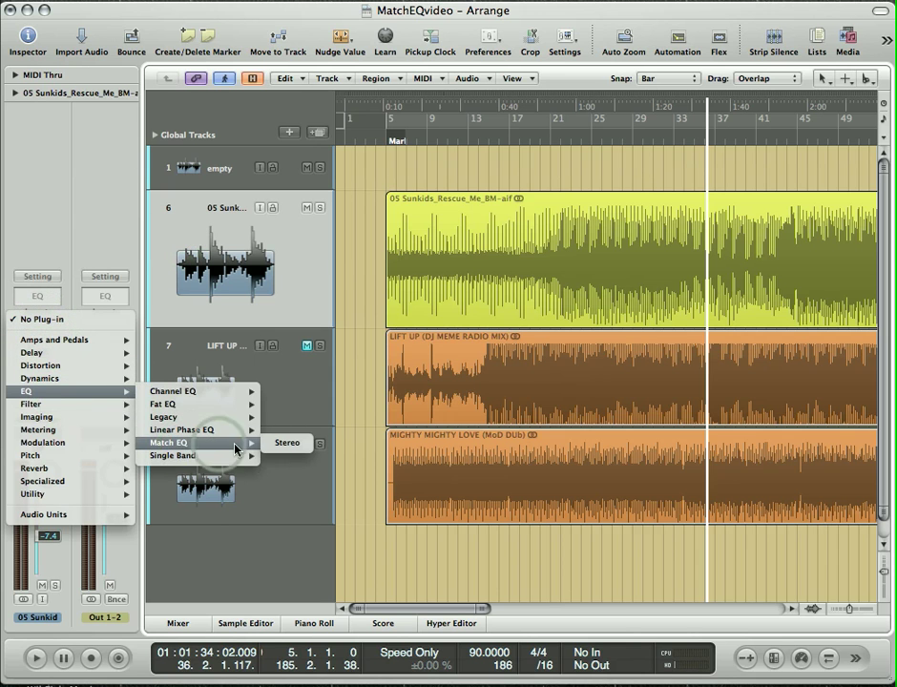
{"action": "left_click", "coordinate": [288, 448]}
{"action": "left_click_drag", "start_coordinate": [172, 46], "coordinate": [443, 232]}
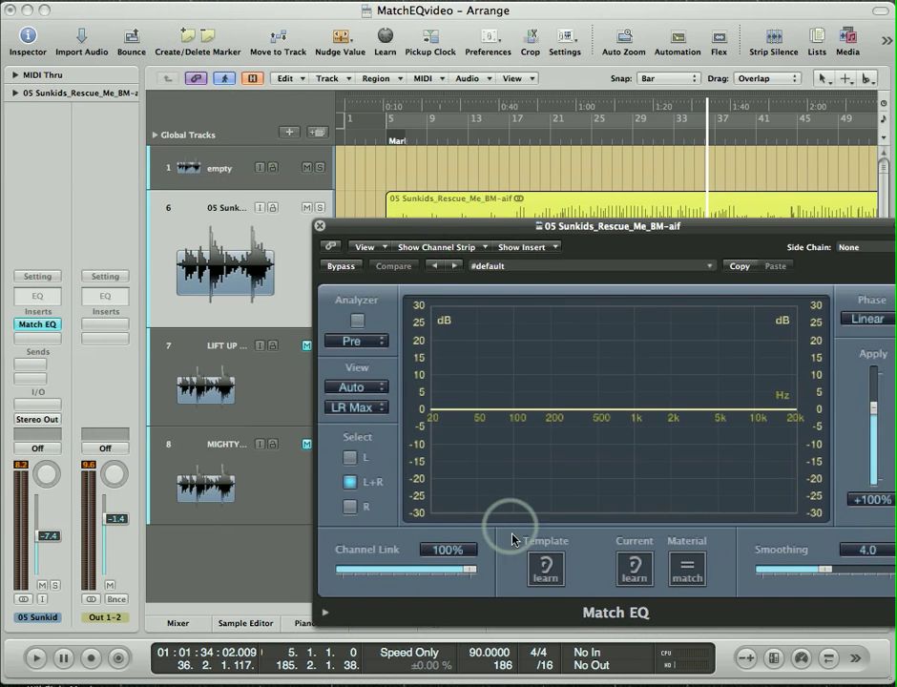
Start generating the Match EQ template spectrum from an audio file.
{"action": "left_click", "coordinate": [540, 577]}
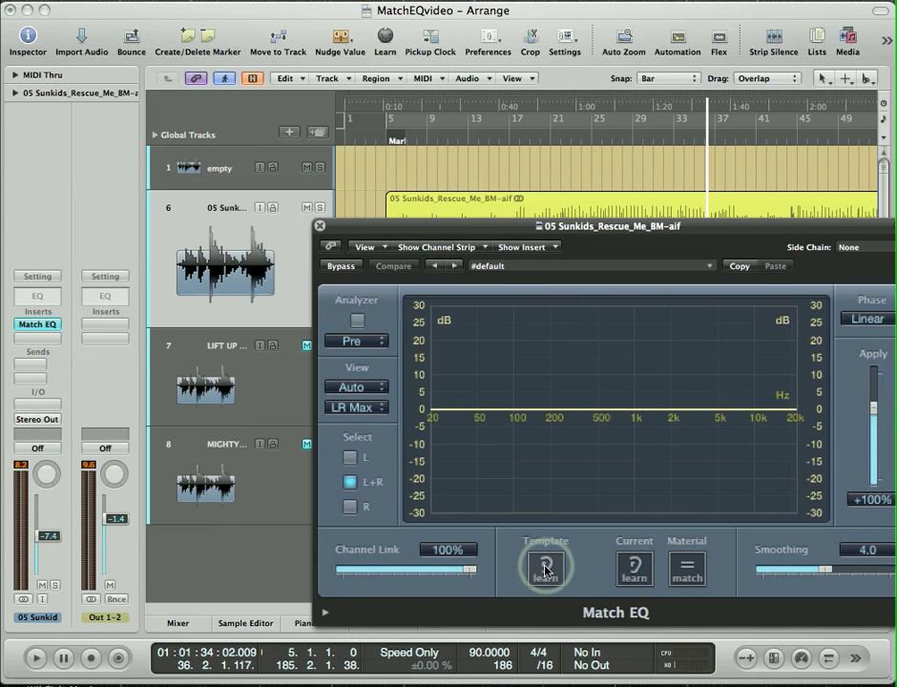
{"action": "left_click", "coordinate": [536, 553]}
{"action": "left_click", "coordinate": [537, 555]}
{"action": "left_click", "coordinate": [540, 571]}
{"action": "left_click", "coordinate": [543, 567]}
{"action": "left_click", "coordinate": [545, 566]}
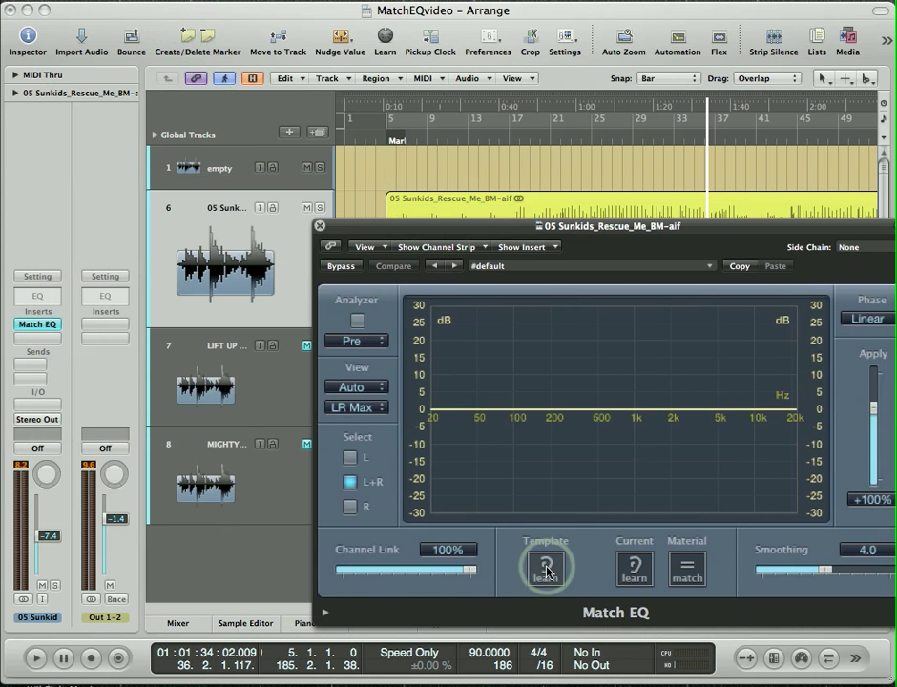
{"action": "left_click", "coordinate": [544, 568]}
{"action": "right_click", "coordinate": [545, 569]}
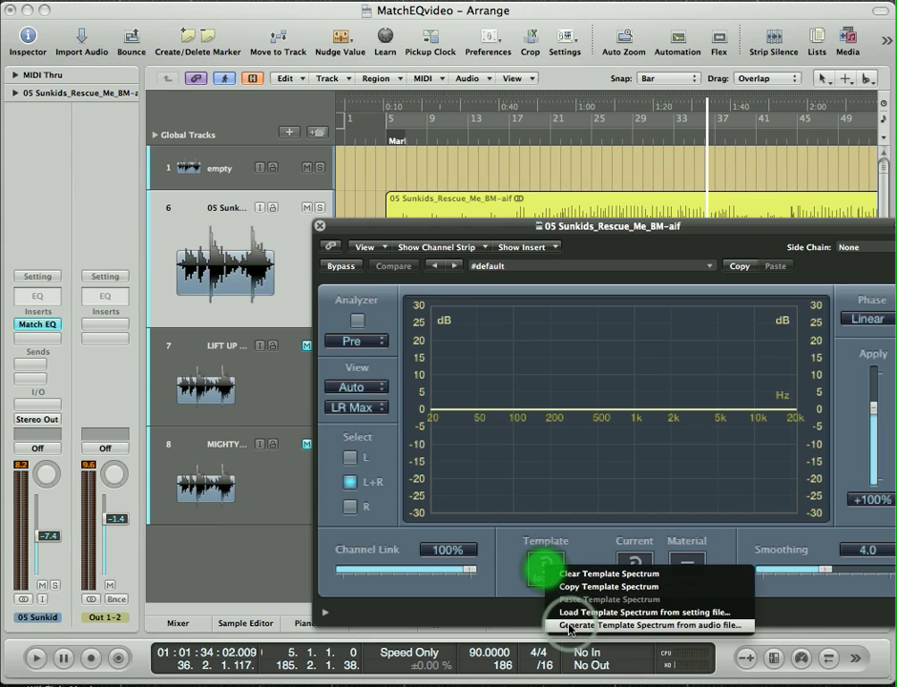
{"action": "left_click", "coordinate": [569, 626]}
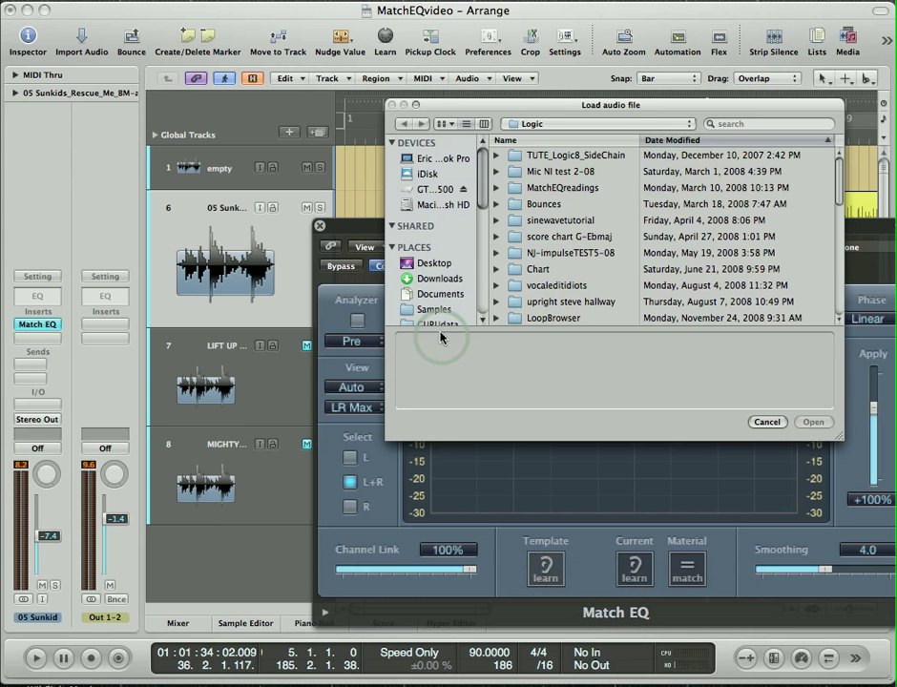
Load LIFT UP (DJ MEME RADIO MIX).wav as the template from the MatchEQvideo project's Audio Files folder on GTECH_500.
{"action": "left_click", "coordinate": [531, 124]}
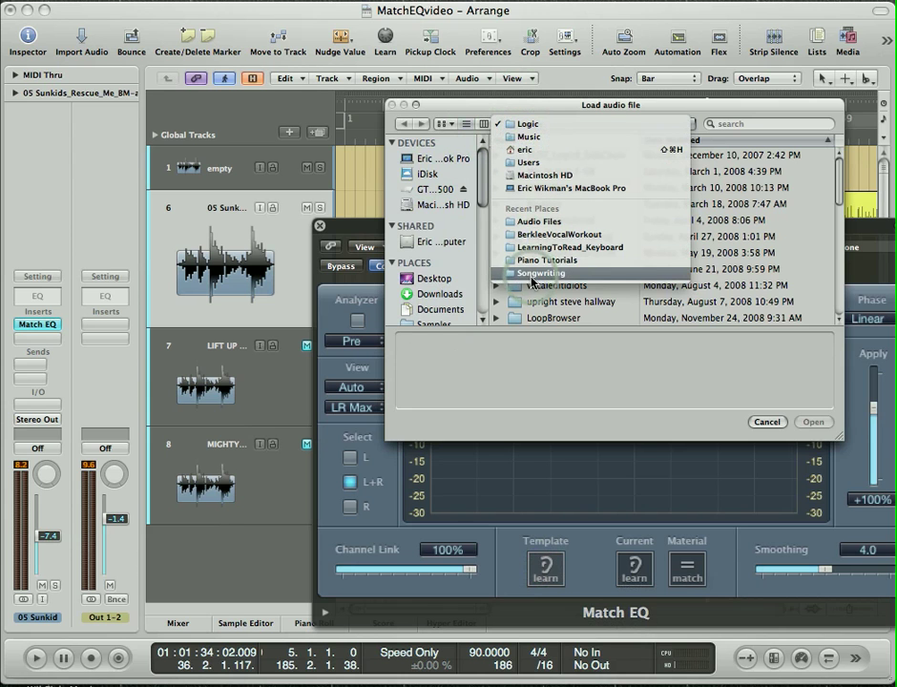
{"action": "left_click", "coordinate": [562, 105]}
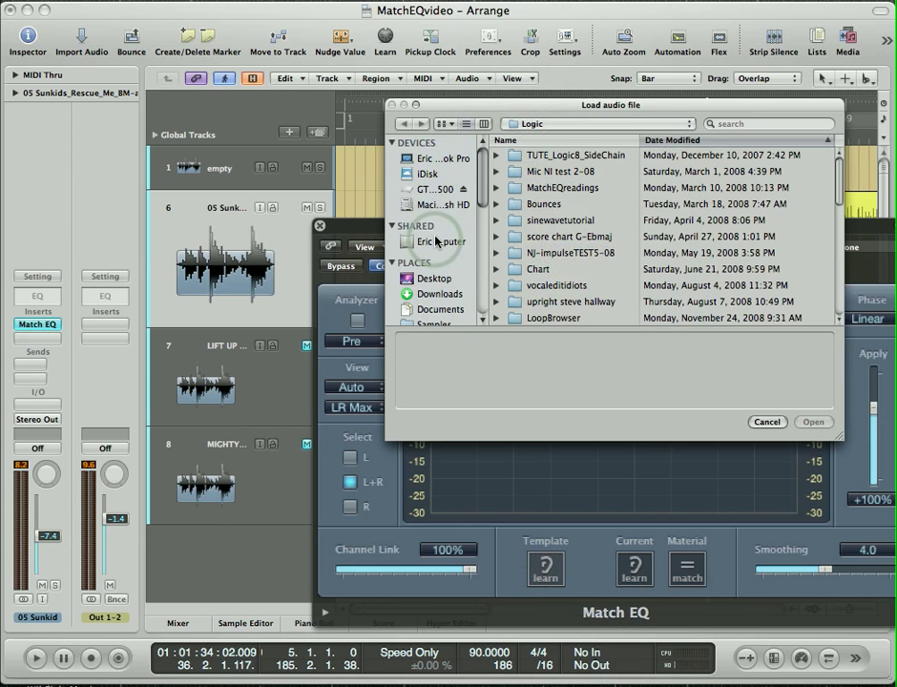
{"action": "left_click", "coordinate": [426, 189]}
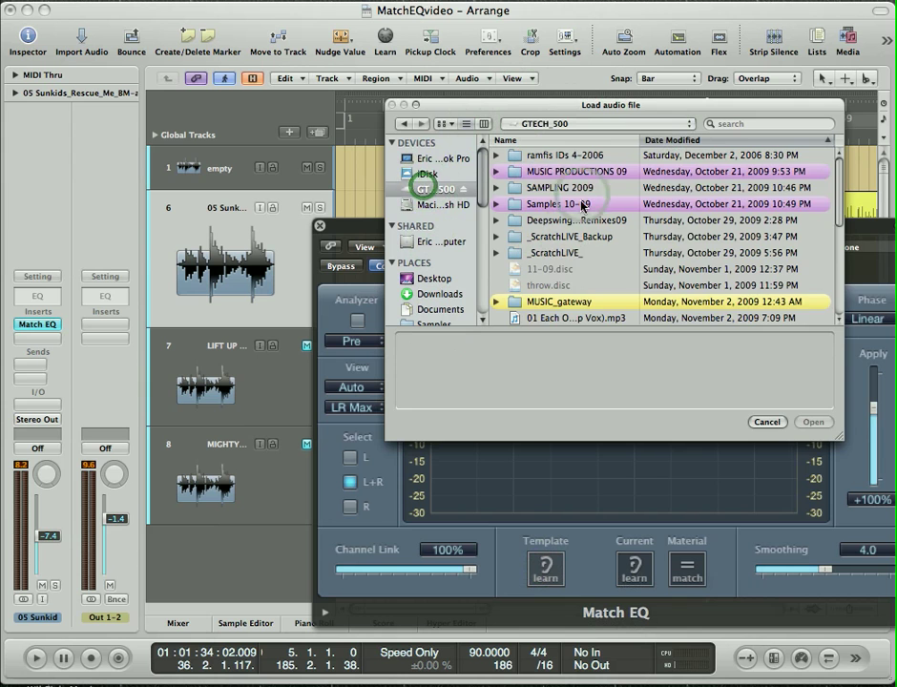
{"action": "scroll", "coordinate": [539, 286], "scroll_direction": "down", "scroll_amount": 10}
{"action": "double_click", "coordinate": [552, 266]}
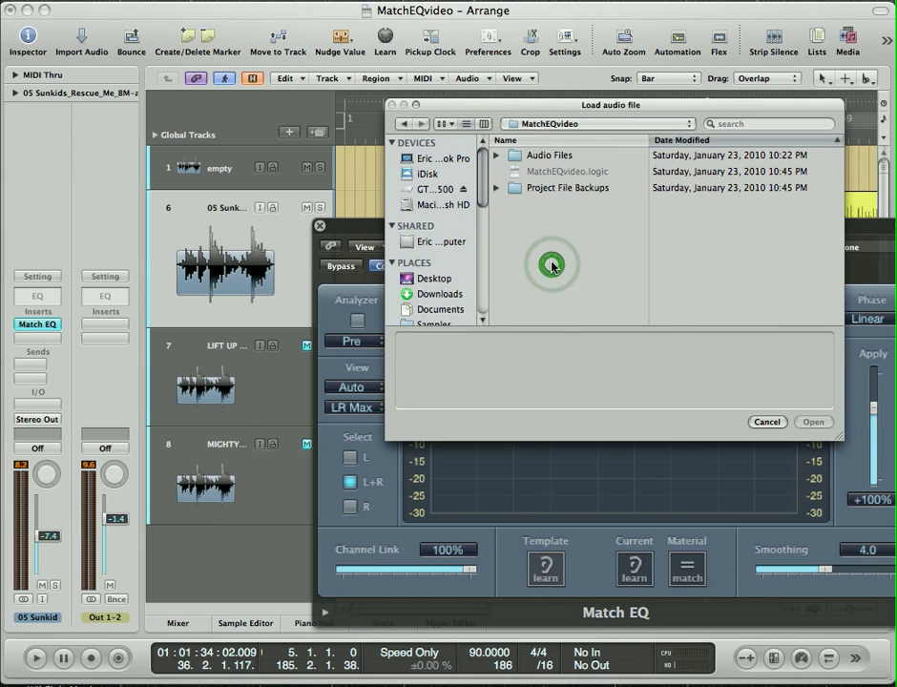
{"action": "double_click", "coordinate": [537, 157]}
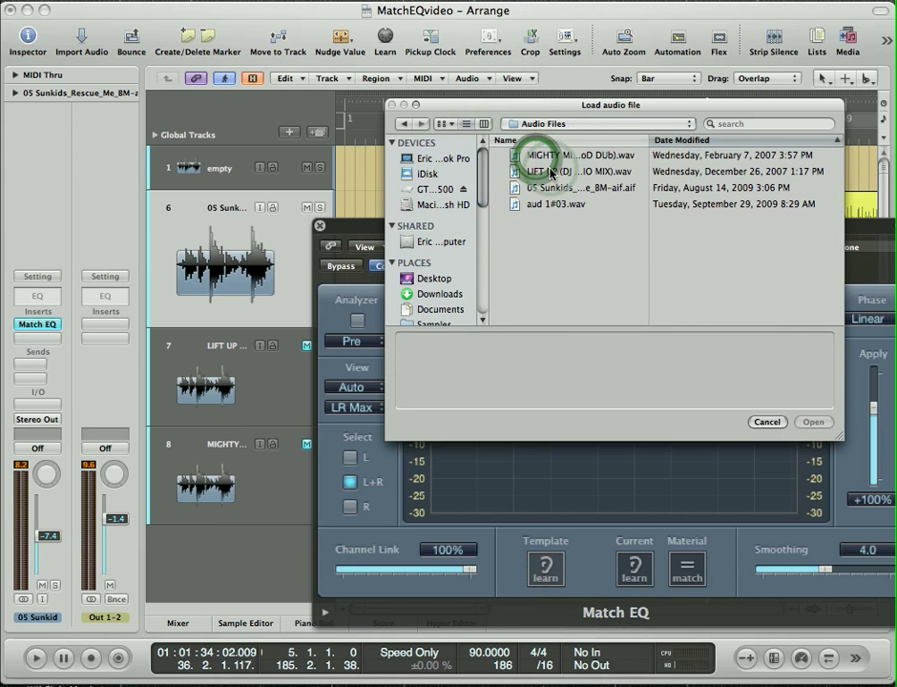
{"action": "left_click", "coordinate": [546, 171]}
{"action": "left_click", "coordinate": [809, 422]}
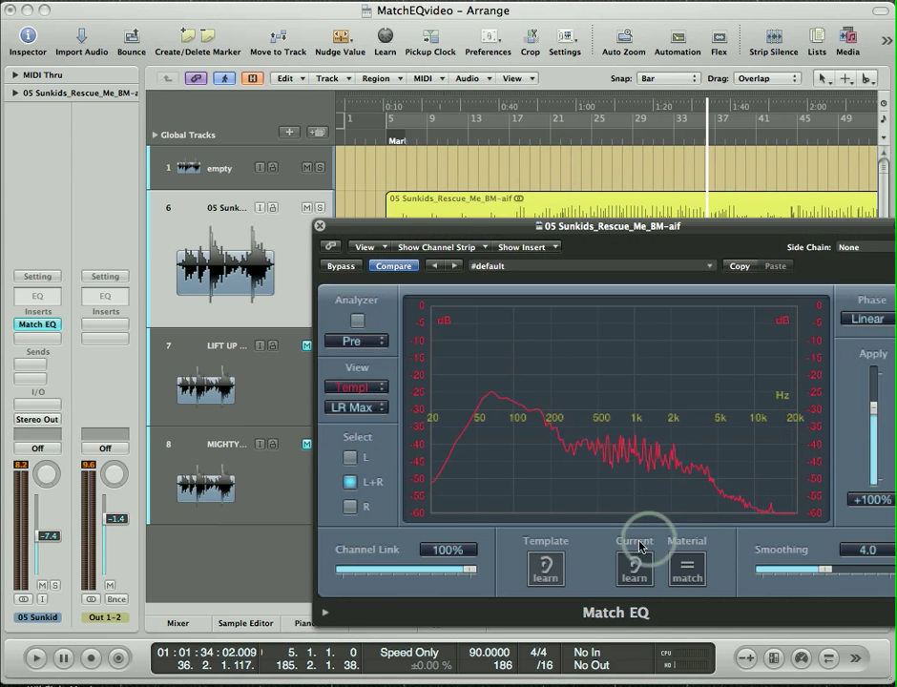
Learn the current spectrum while playing the Sunkids track from bar 36, and turn on the Match EQ analyzer.
{"action": "left_click", "coordinate": [633, 569]}
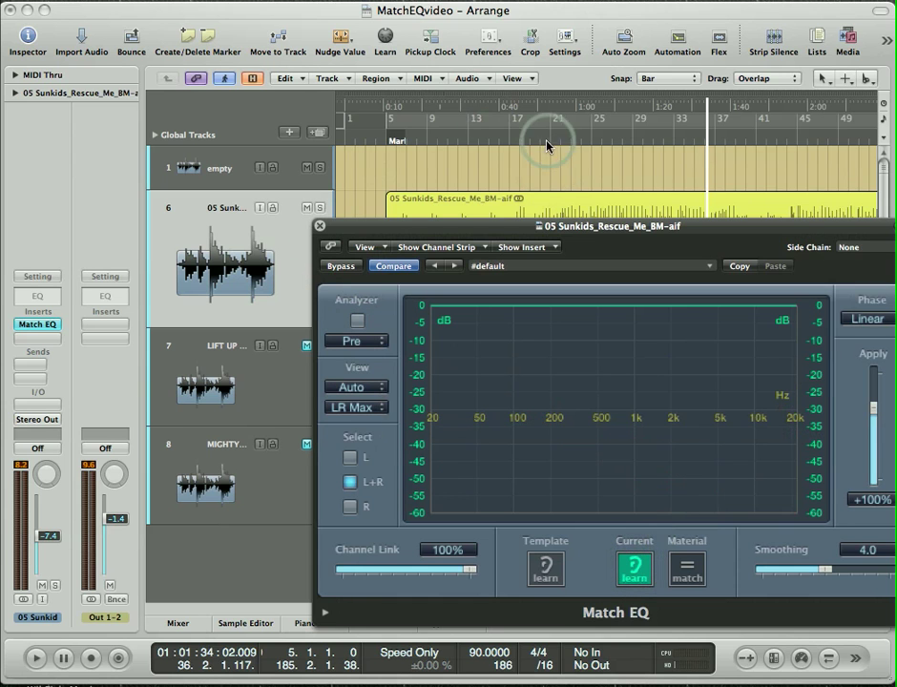
{"action": "left_click", "coordinate": [706, 143]}
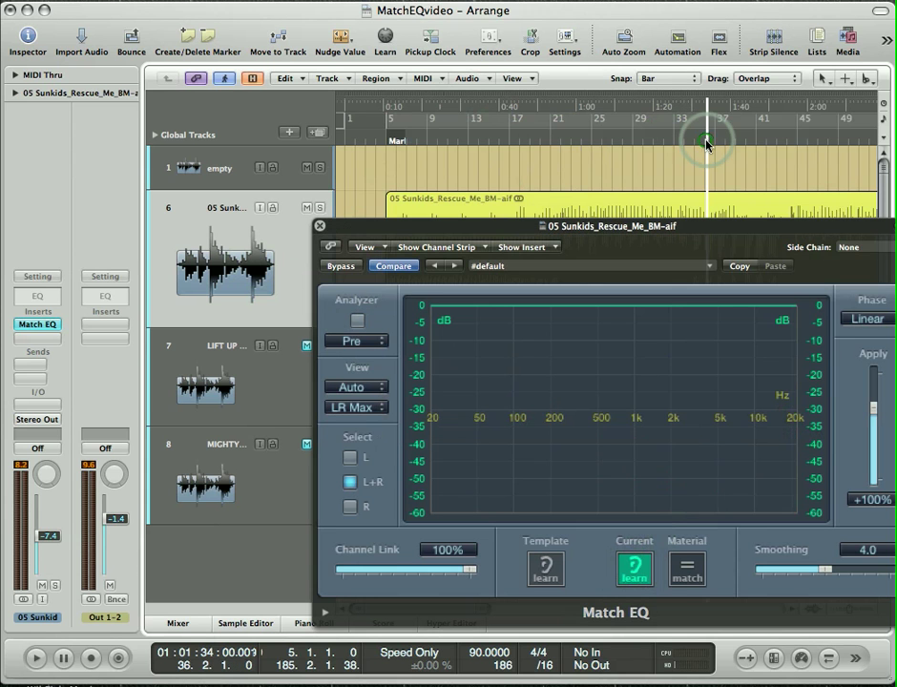
{"action": "key", "text": "space"}
{"action": "left_click", "coordinate": [485, 222]}
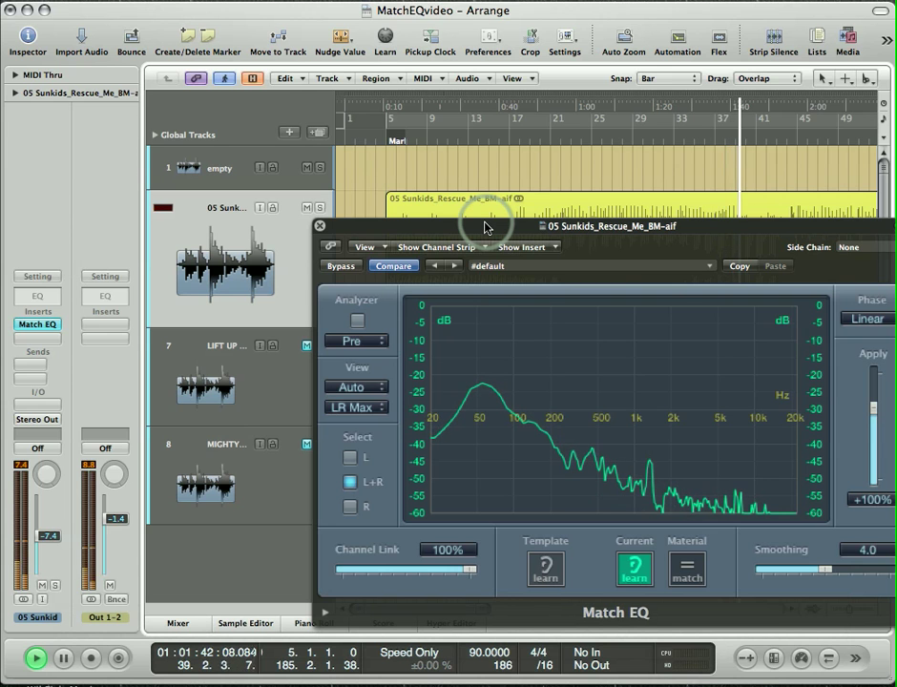
{"action": "left_click_drag", "start_coordinate": [484, 227], "coordinate": [433, 228]}
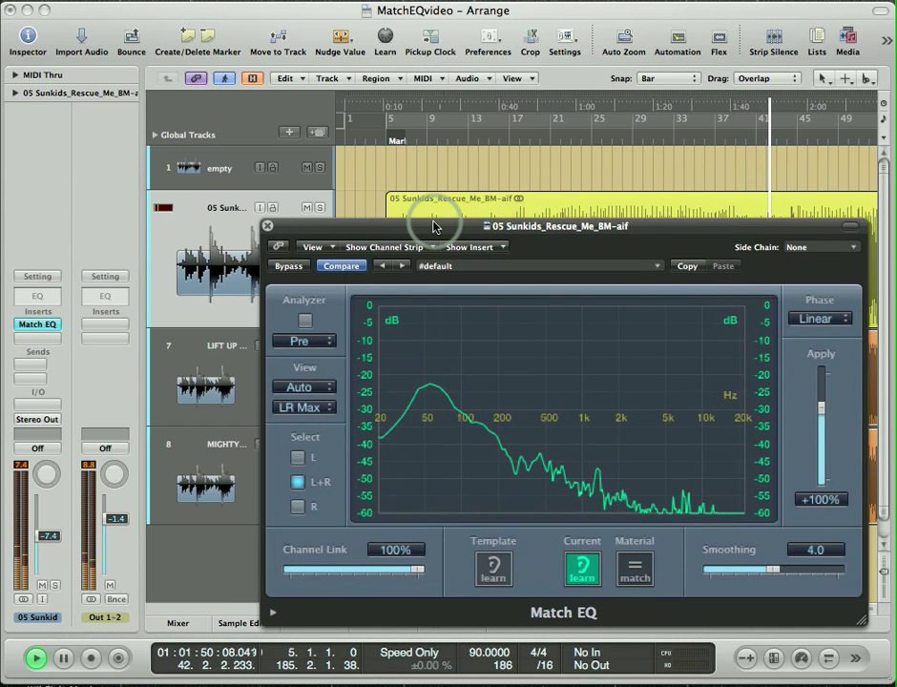
{"action": "left_click", "coordinate": [304, 321]}
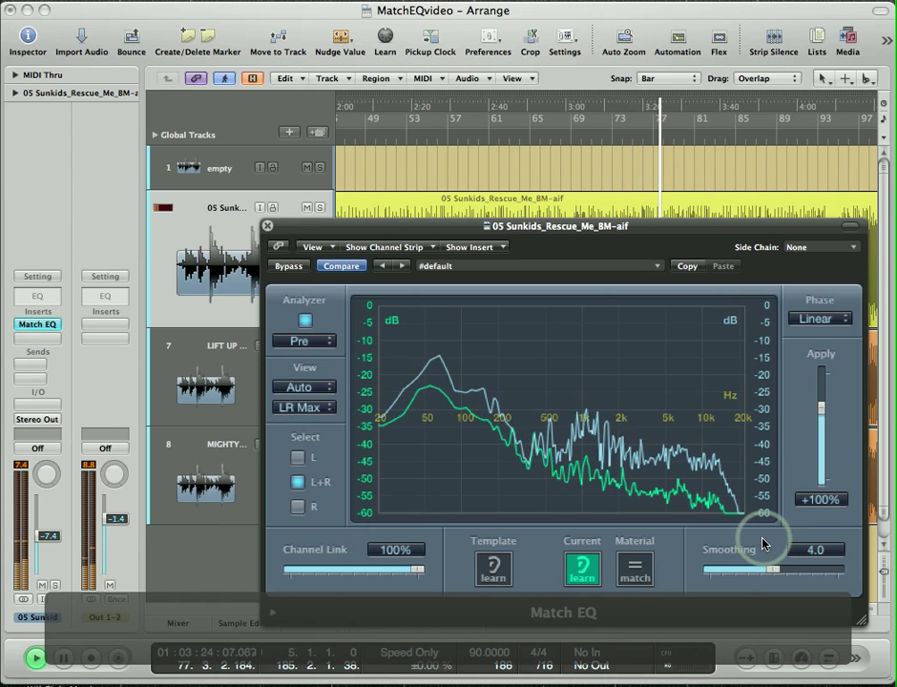
Match the Sunkids track to the LIFT UP template spectrum and set Apply to +45%.
{"action": "left_click", "coordinate": [634, 568]}
{"action": "left_click_drag", "start_coordinate": [820, 406], "coordinate": [815, 451]}
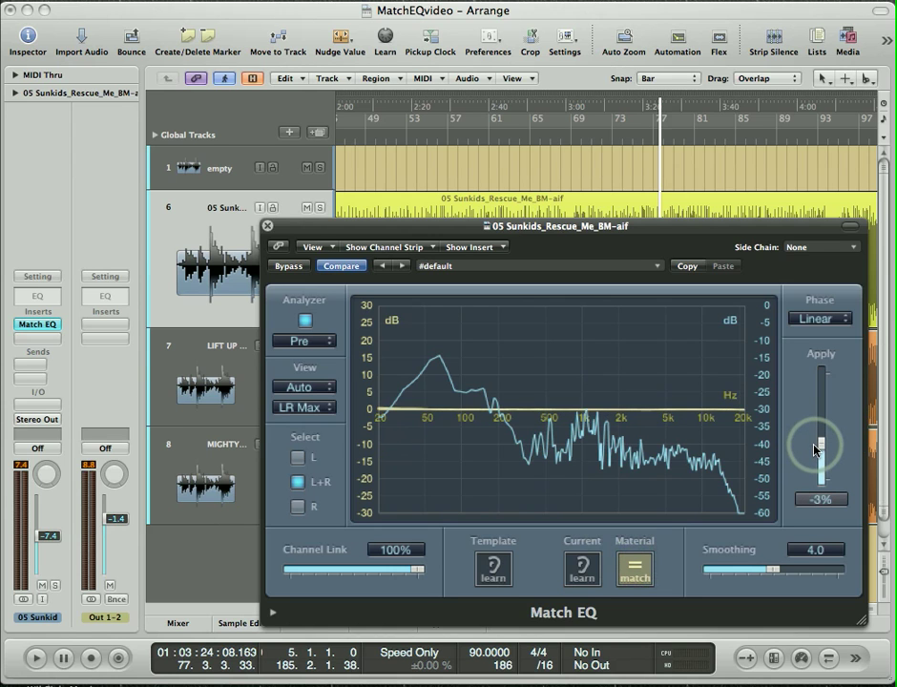
{"action": "left_click_drag", "start_coordinate": [817, 450], "coordinate": [827, 435]}
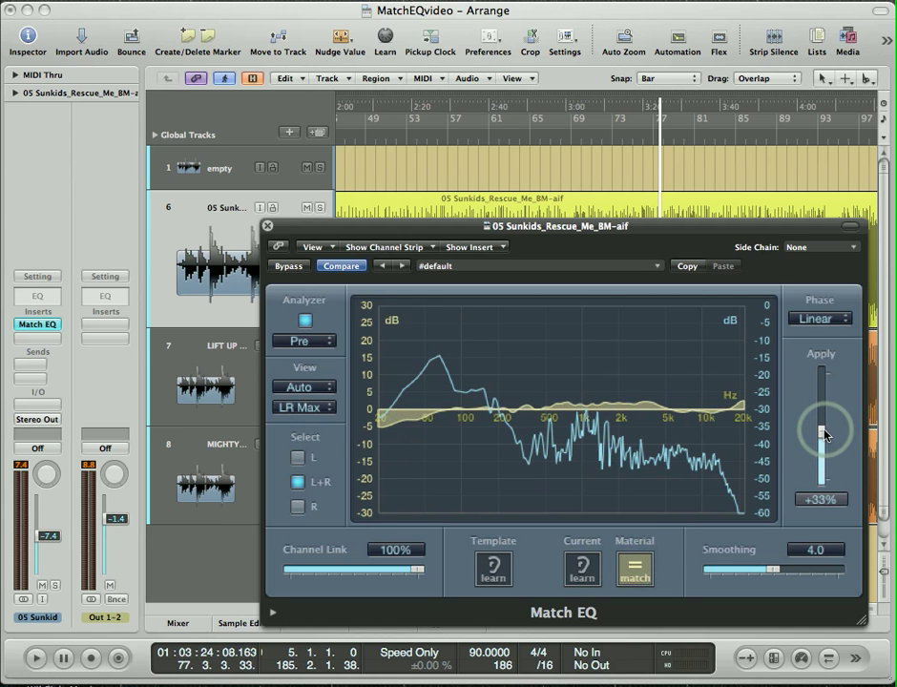
{"action": "mouse_move", "coordinate": [827, 435]}
{"action": "left_mouse_down"}
{"action": "mouse_move", "coordinate": [825, 396]}
{"action": "mouse_move", "coordinate": [813, 477]}
{"action": "mouse_move", "coordinate": [818, 426]}
{"action": "mouse_move", "coordinate": [815, 435]}
{"action": "mouse_move", "coordinate": [811, 426]}
{"action": "left_mouse_up"}
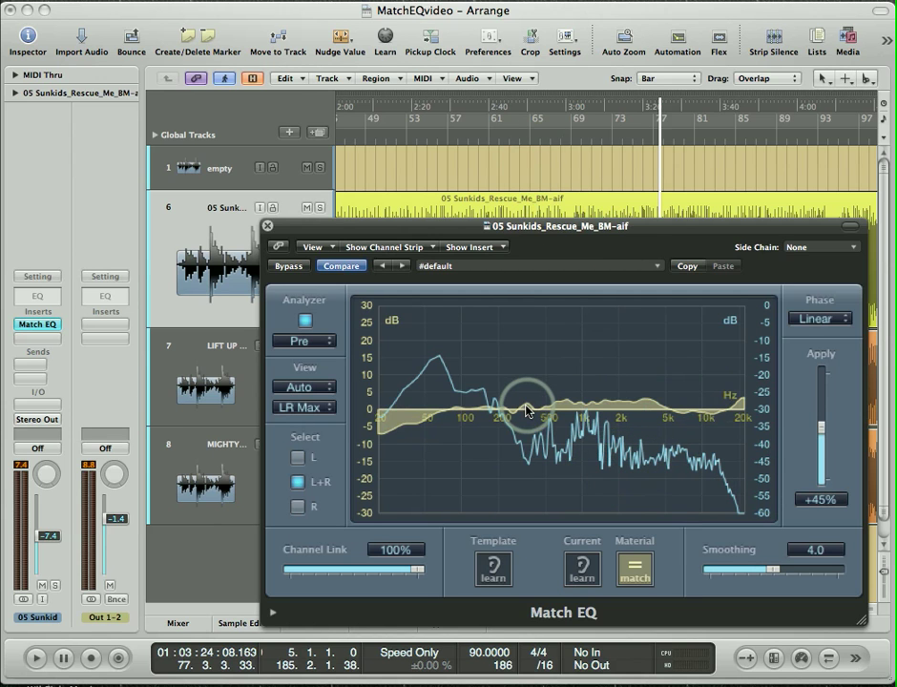
Turn off matching and generate a new template spectrum from the MIGHTY MIGHTY LOVE (MoD DUb) WAV file.
{"action": "left_click", "coordinate": [635, 570]}
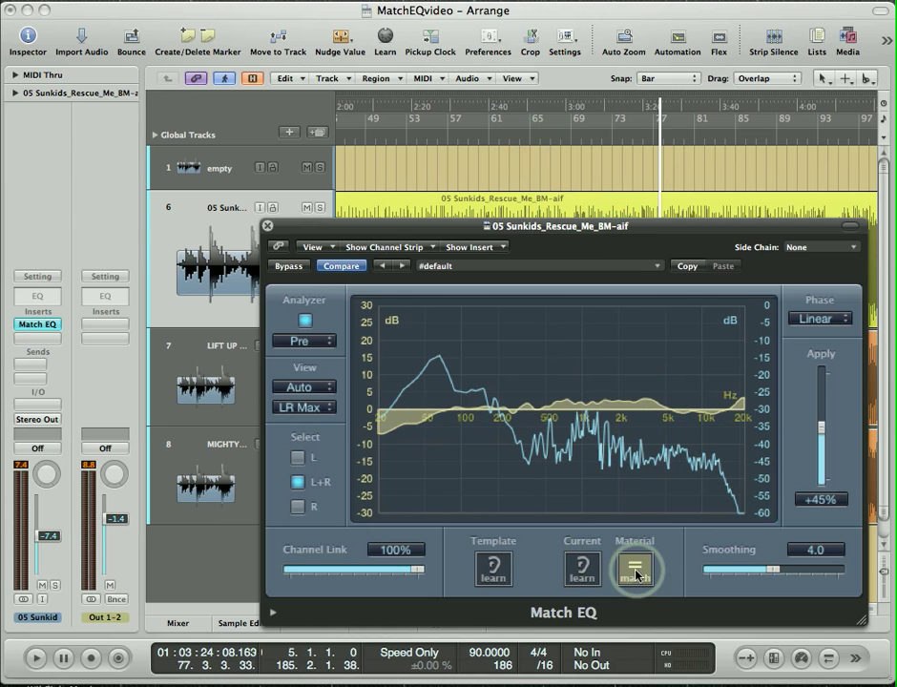
{"action": "right_click", "coordinate": [494, 568]}
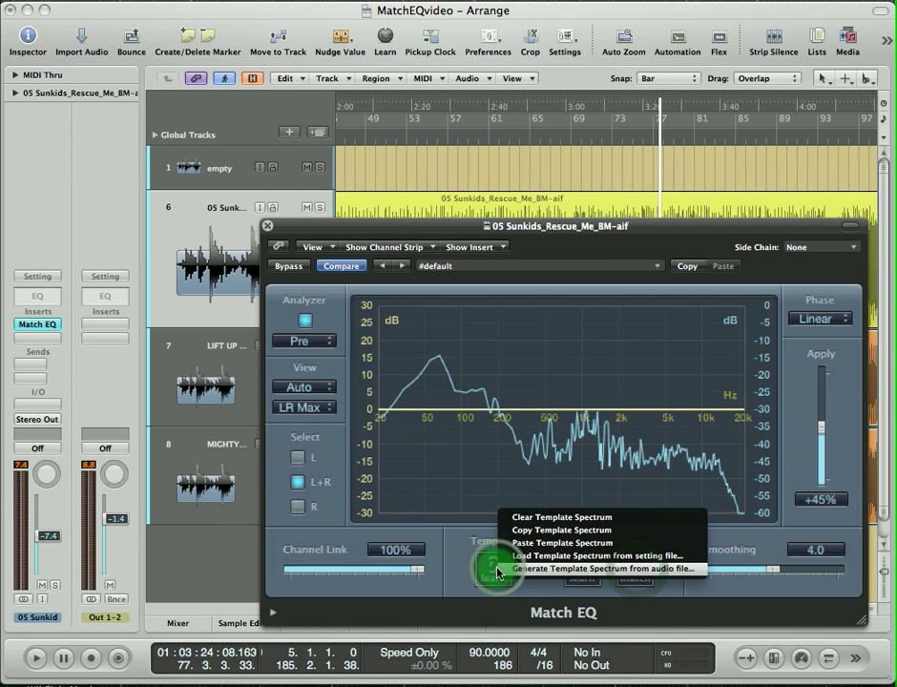
{"action": "left_click", "coordinate": [553, 570]}
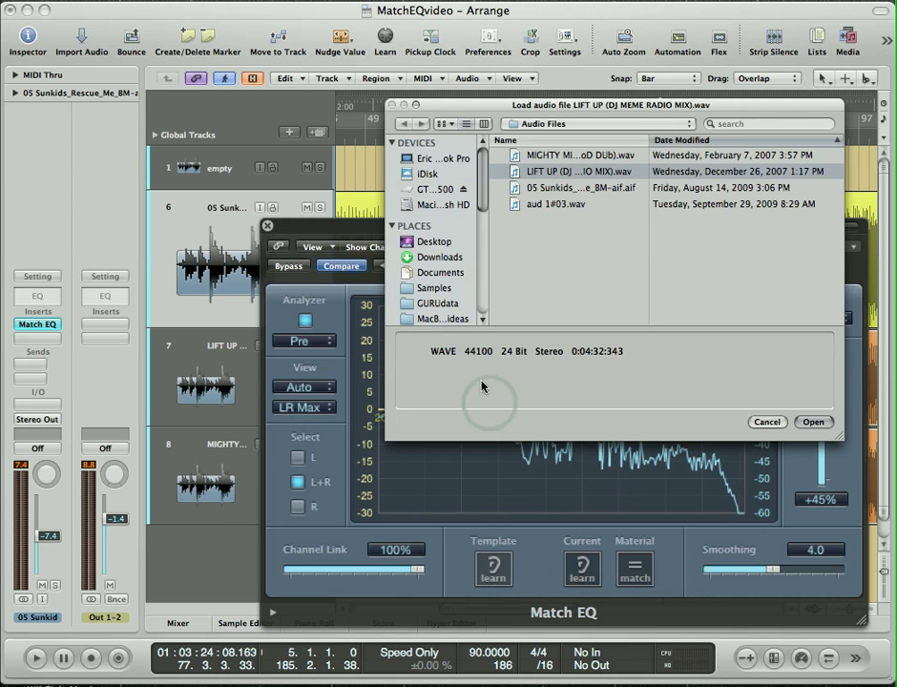
{"action": "left_click", "coordinate": [537, 156]}
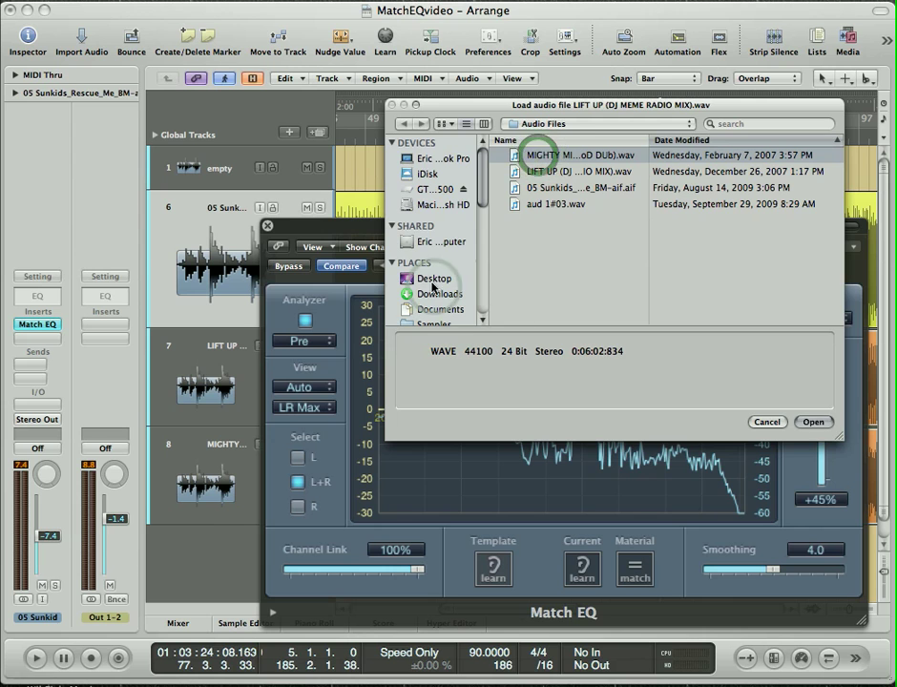
{"action": "scroll", "coordinate": [428, 314], "scroll_direction": "down", "scroll_amount": 5}
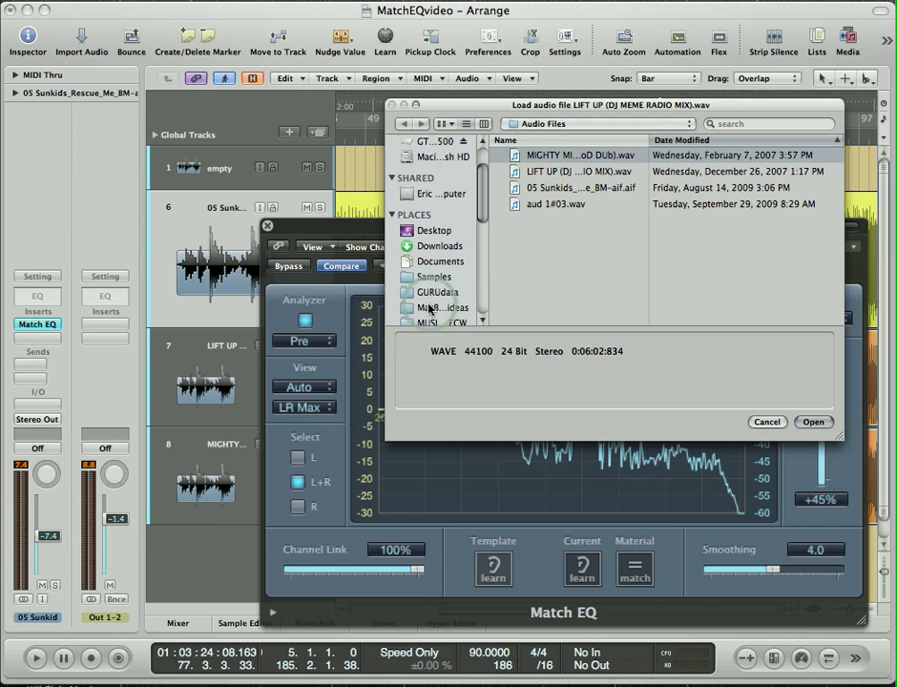
{"action": "scroll", "coordinate": [432, 304], "scroll_direction": "down", "scroll_amount": 2}
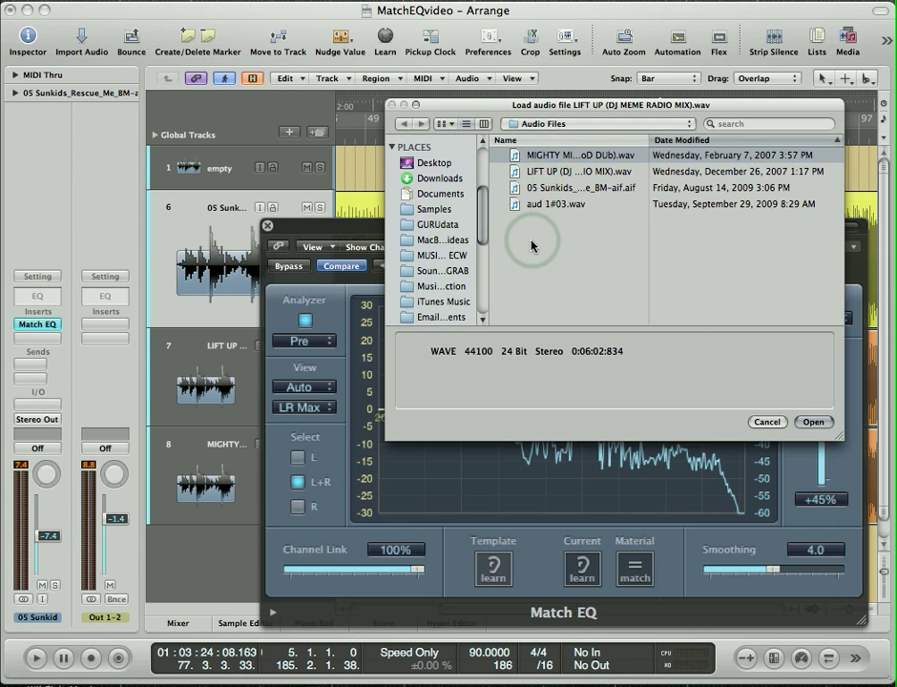
{"action": "left_click", "coordinate": [814, 423]}
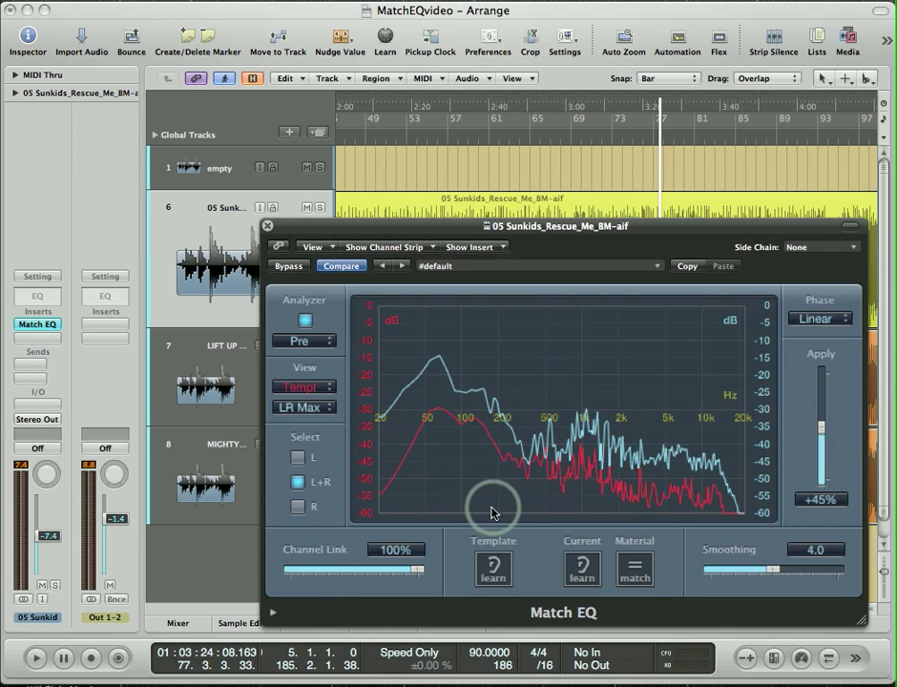
Match the learned current spectrum to the new template, with Apply at +52% and Smoothing at 2.0.
{"action": "left_click", "coordinate": [584, 570]}
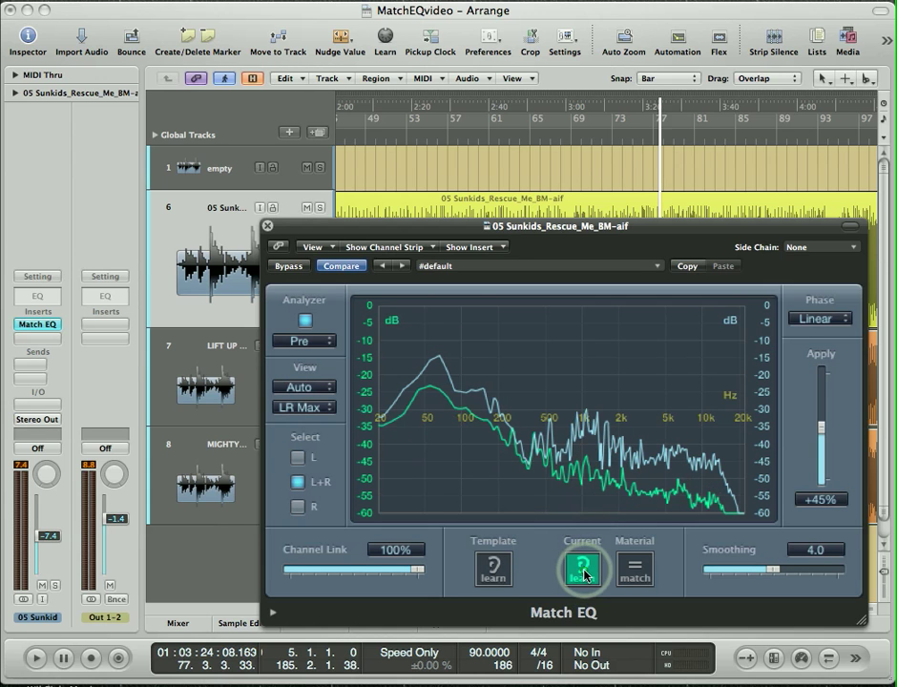
{"action": "left_click", "coordinate": [634, 570]}
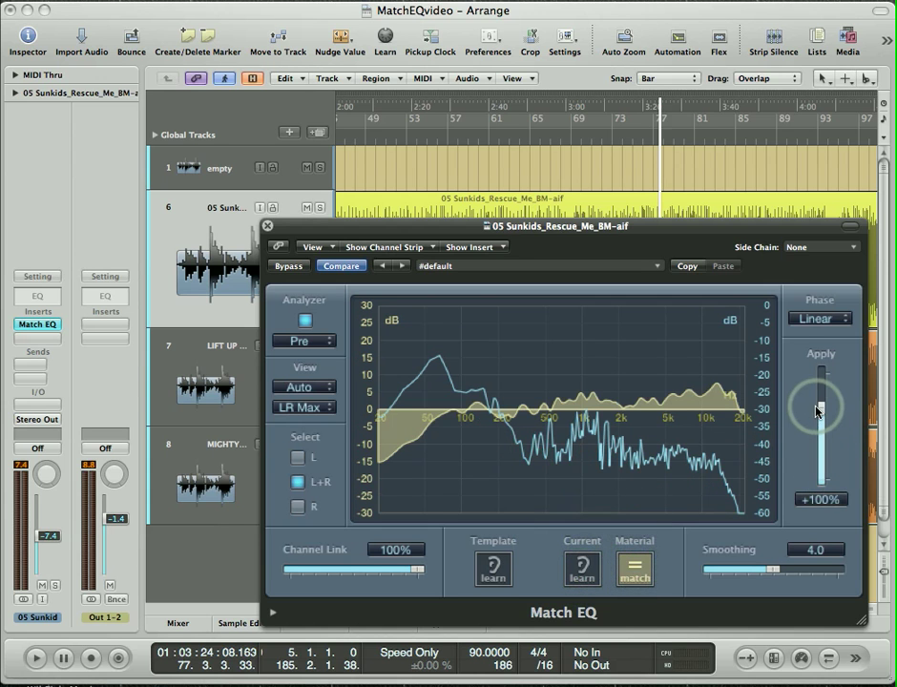
{"action": "mouse_move", "coordinate": [819, 410]}
{"action": "left_mouse_down"}
{"action": "mouse_move", "coordinate": [813, 447]}
{"action": "mouse_move", "coordinate": [821, 416]}
{"action": "left_mouse_up"}
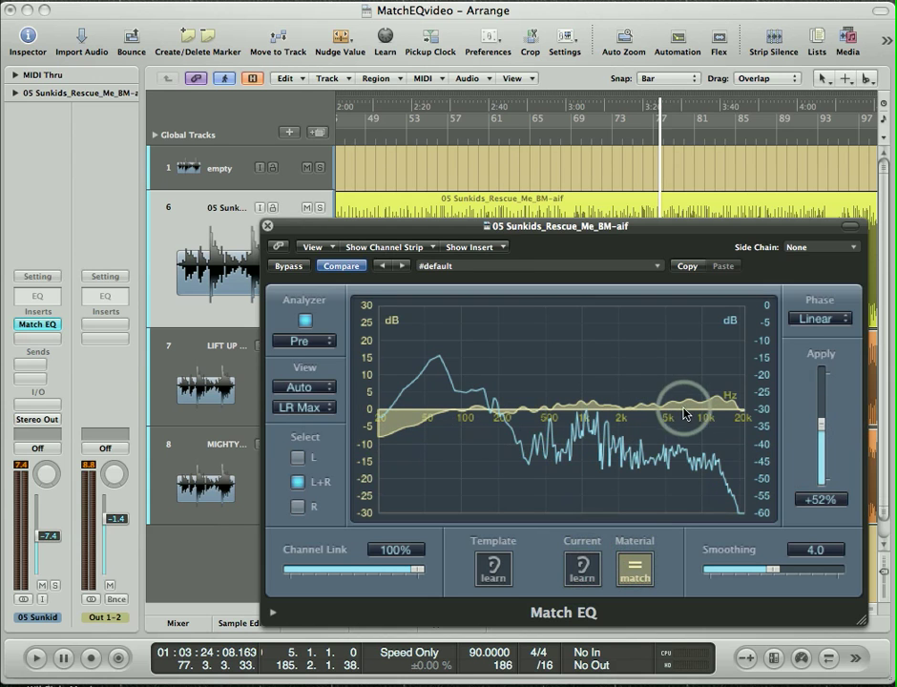
{"action": "left_click_drag", "start_coordinate": [771, 571], "coordinate": [708, 570]}
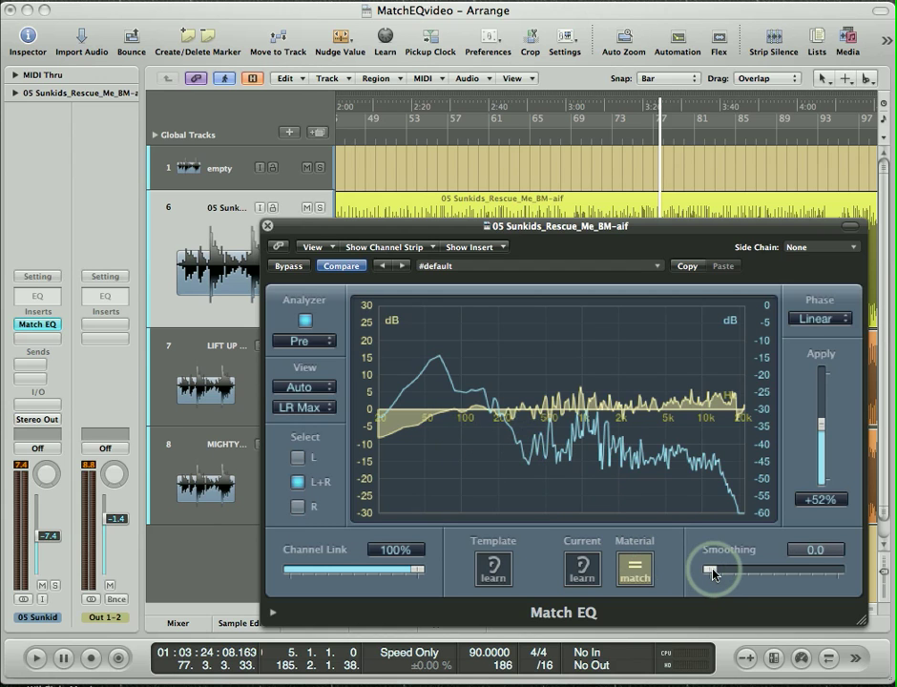
{"action": "left_click_drag", "start_coordinate": [713, 571], "coordinate": [743, 574]}
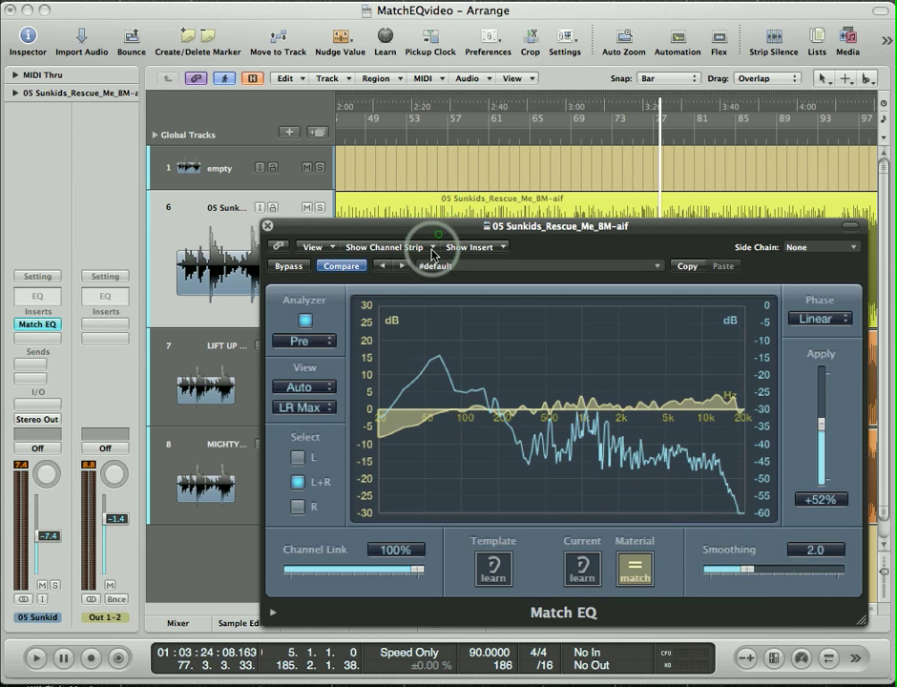